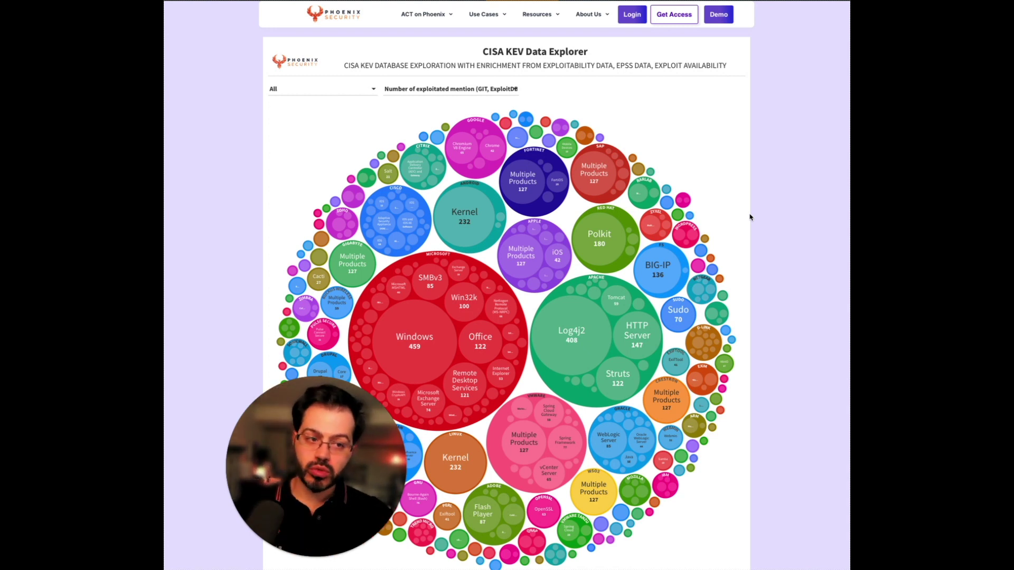
Step: Re-plot the KEV bubble chart by Vulnerability not in ransomware, then by Av Epss
{"action": "left_click", "coordinate": [449, 93]}
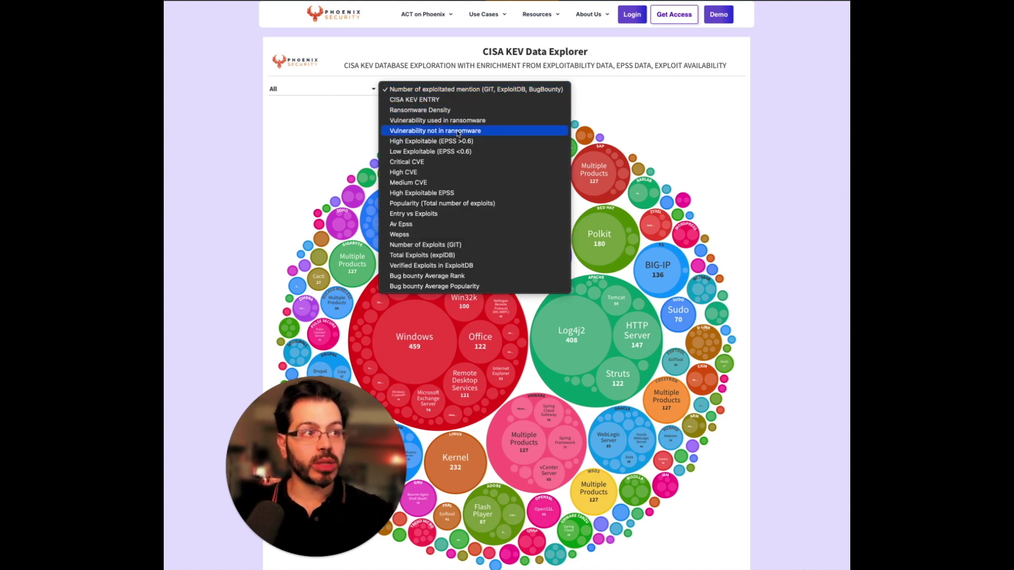
{"action": "left_click", "coordinate": [457, 132]}
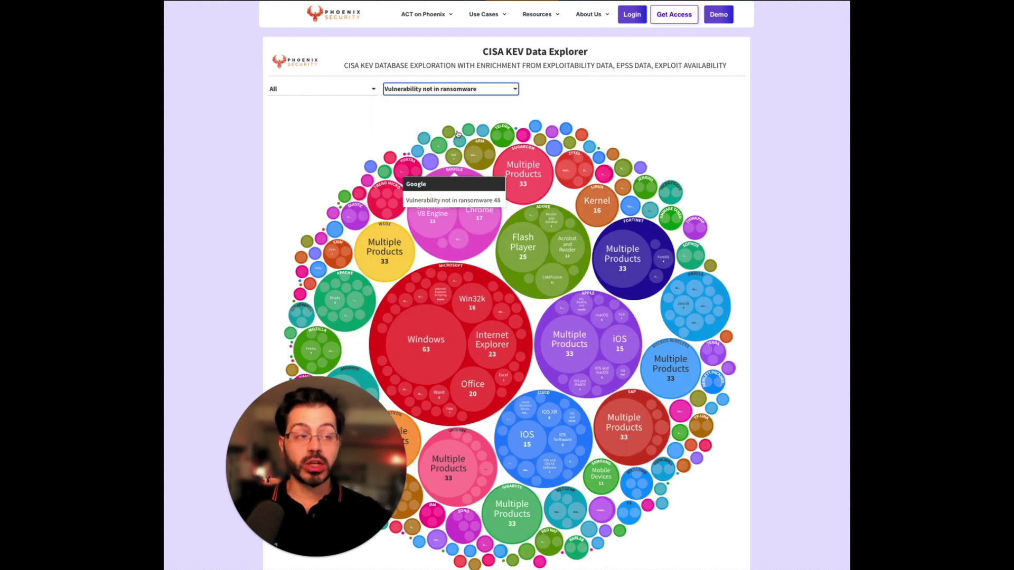
{"action": "left_click", "coordinate": [432, 87]}
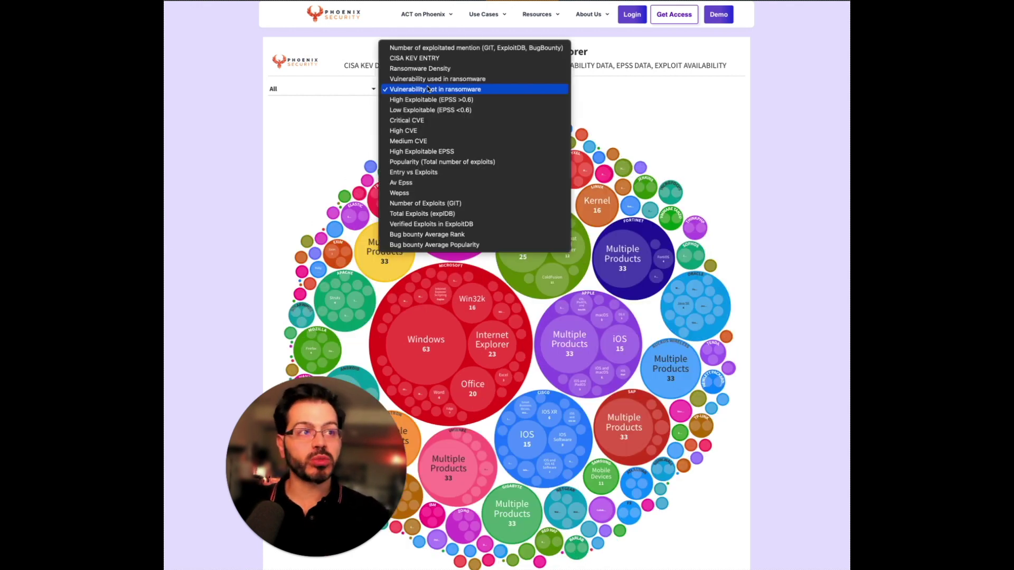
{"action": "left_click", "coordinate": [452, 183]}
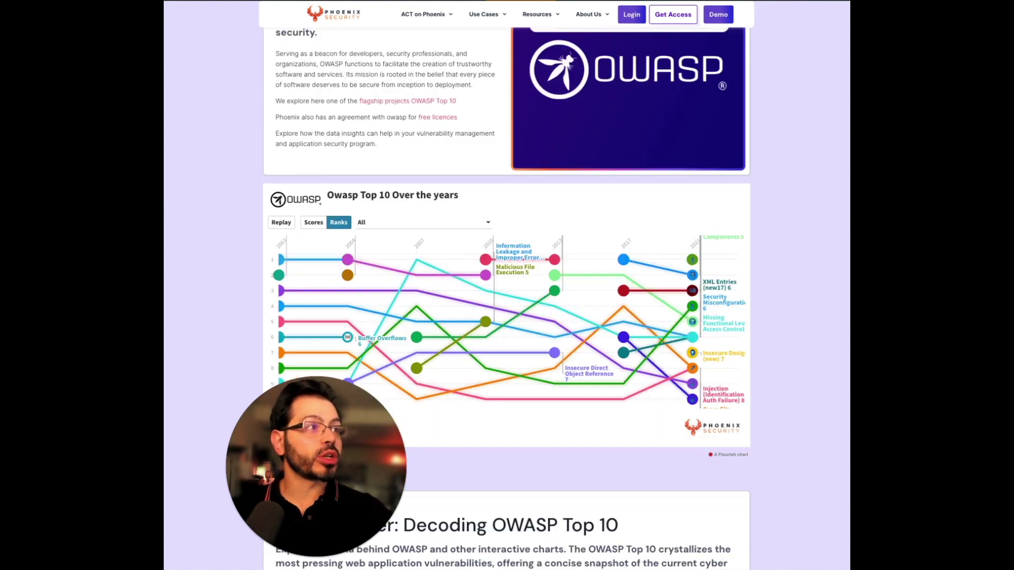
Step: Replay the OWASP Top 10 Over the years rankings animation
{"action": "left_click", "coordinate": [283, 222]}
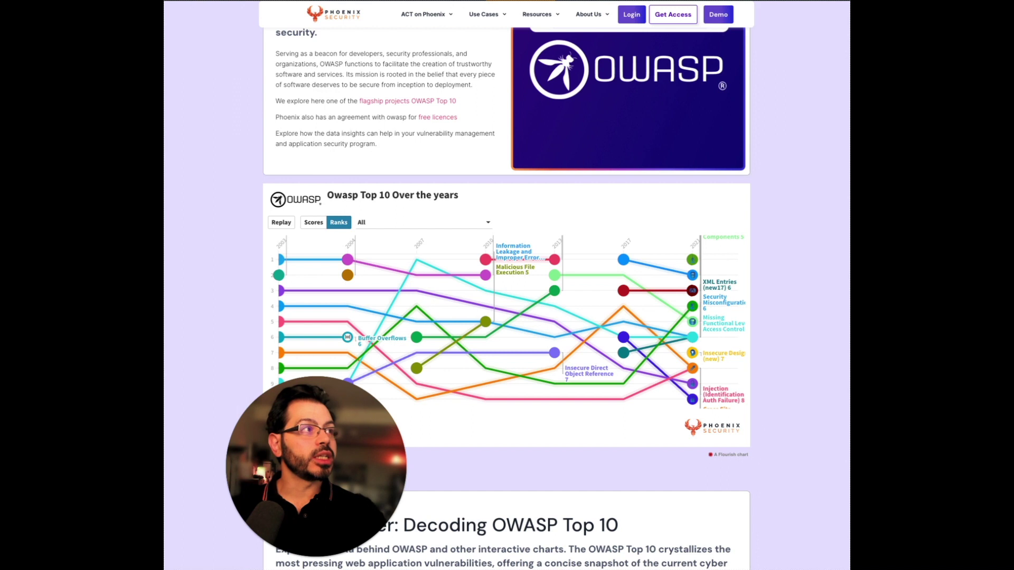
{"action": "scroll", "coordinate": [508, 286], "scroll_direction": "down", "scroll_amount": 10}
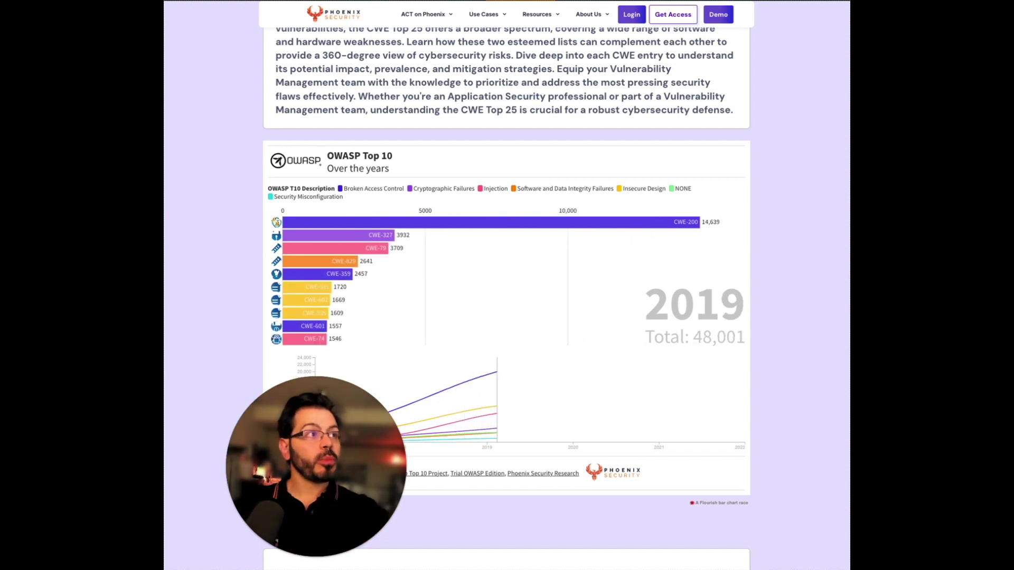
{"action": "scroll", "coordinate": [507, 317], "scroll_direction": "down", "scroll_amount": 6}
{"action": "scroll", "coordinate": [817, 174], "scroll_direction": "down", "scroll_amount": 5}
{"action": "scroll", "coordinate": [816, 174], "scroll_direction": "down", "scroll_amount": 5}
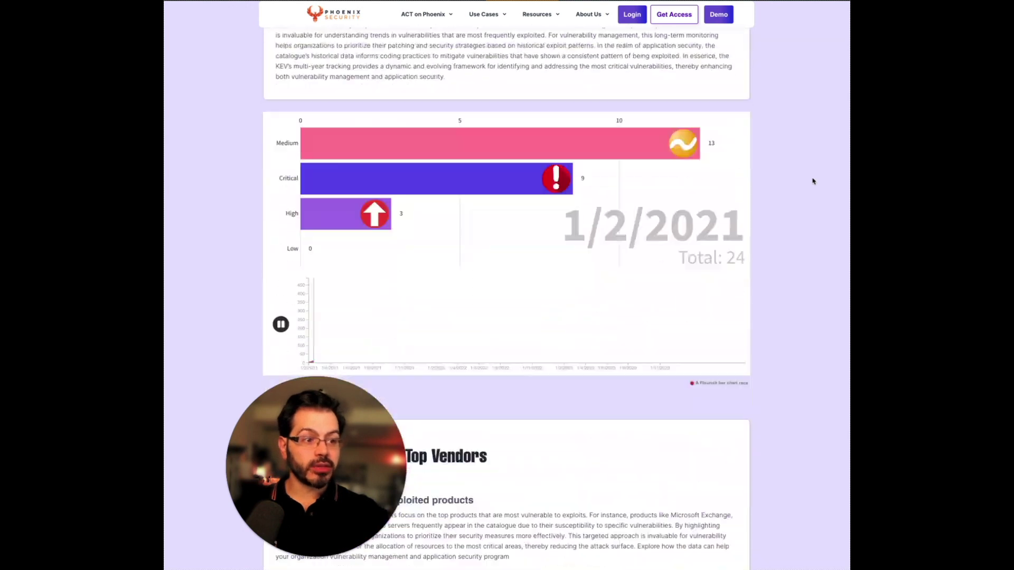
{"action": "scroll", "coordinate": [816, 174], "scroll_direction": "down", "scroll_amount": 5}
{"action": "scroll", "coordinate": [817, 175], "scroll_direction": "down", "scroll_amount": 1}
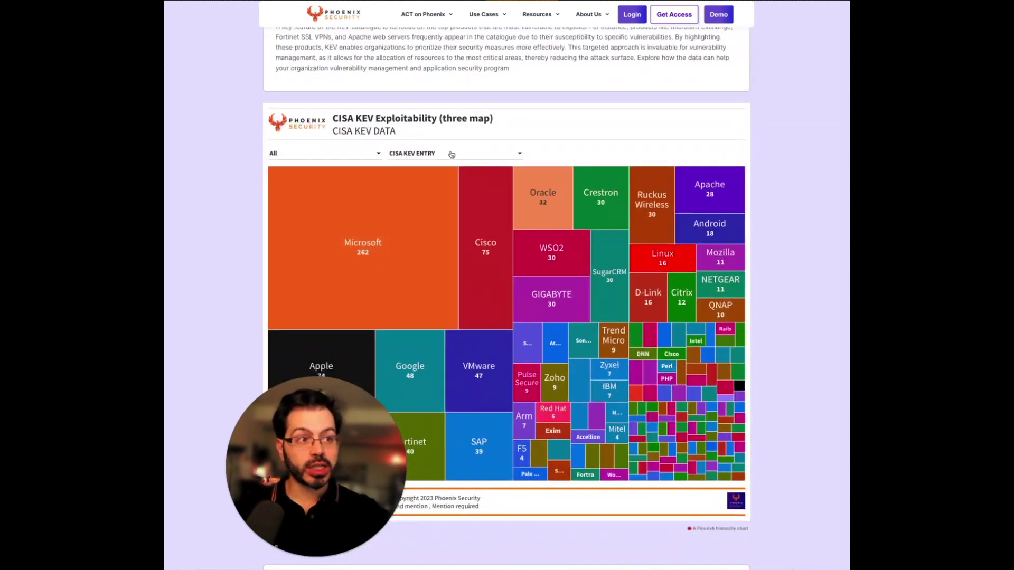
Step: Size the KEV treemap by Bug Bounty Popularity rank, Average Epss, then Number of Exploits (GIT)
{"action": "left_click", "coordinate": [450, 155]}
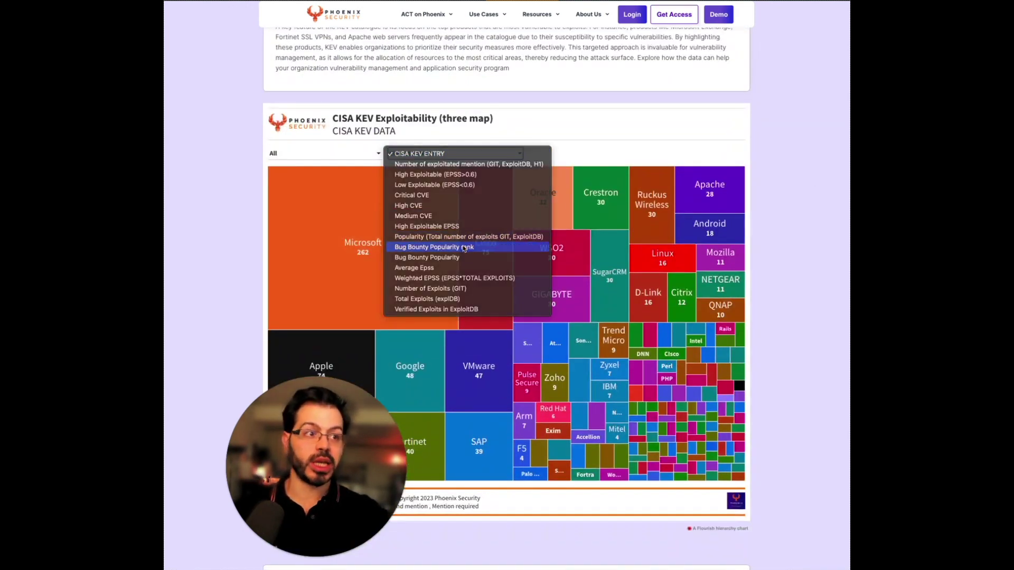
{"action": "left_click", "coordinate": [465, 249]}
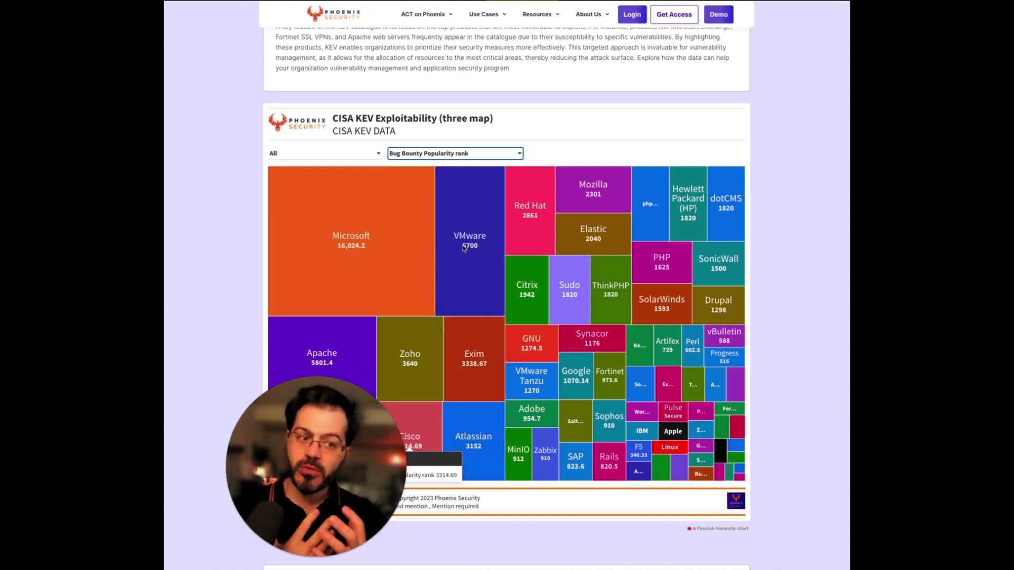
{"action": "mouse_move", "coordinate": [469, 239]}
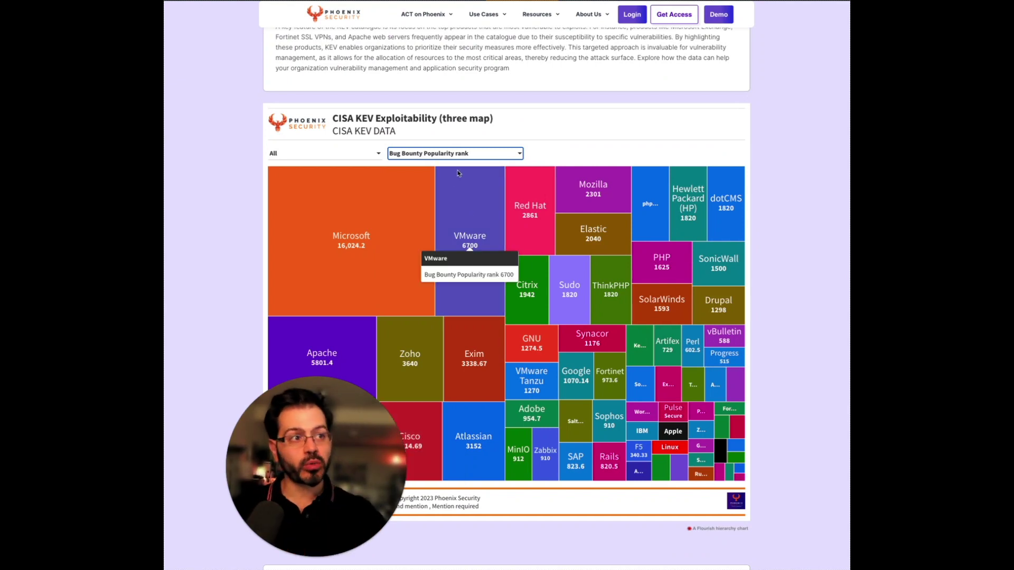
{"action": "left_click", "coordinate": [458, 154]}
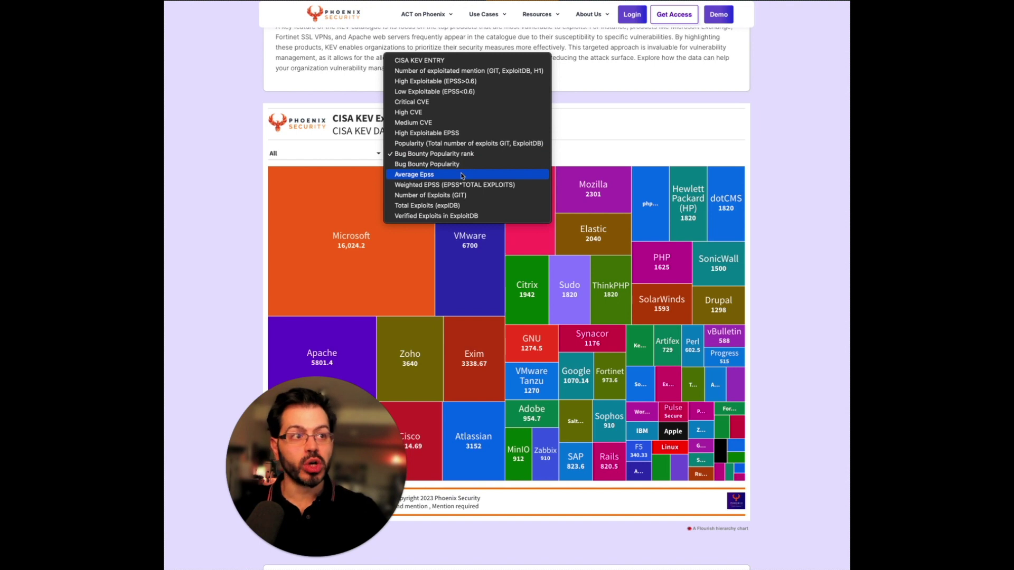
{"action": "left_click", "coordinate": [462, 176]}
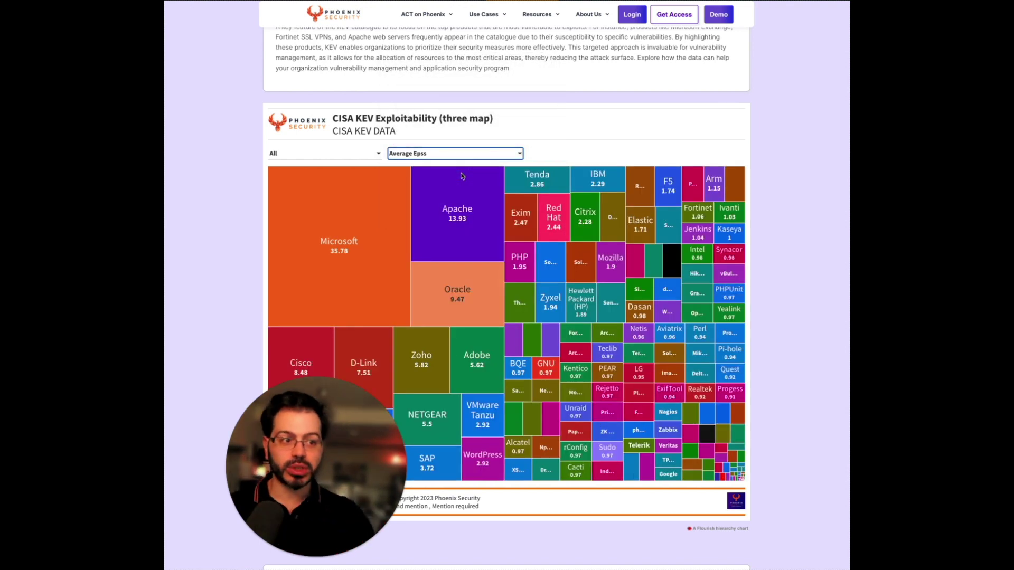
{"action": "left_click", "coordinate": [458, 154]}
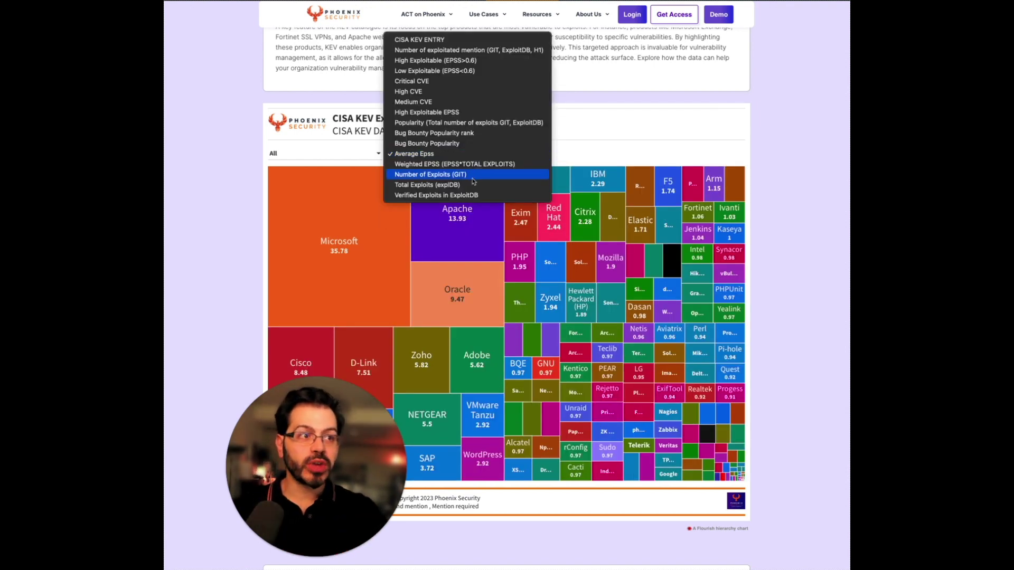
{"action": "left_click", "coordinate": [475, 175]}
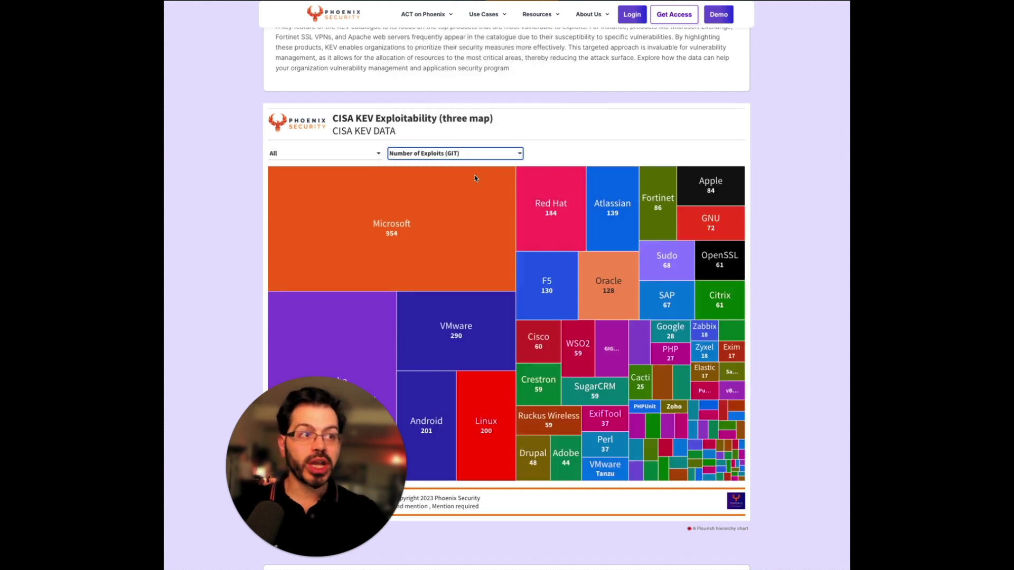